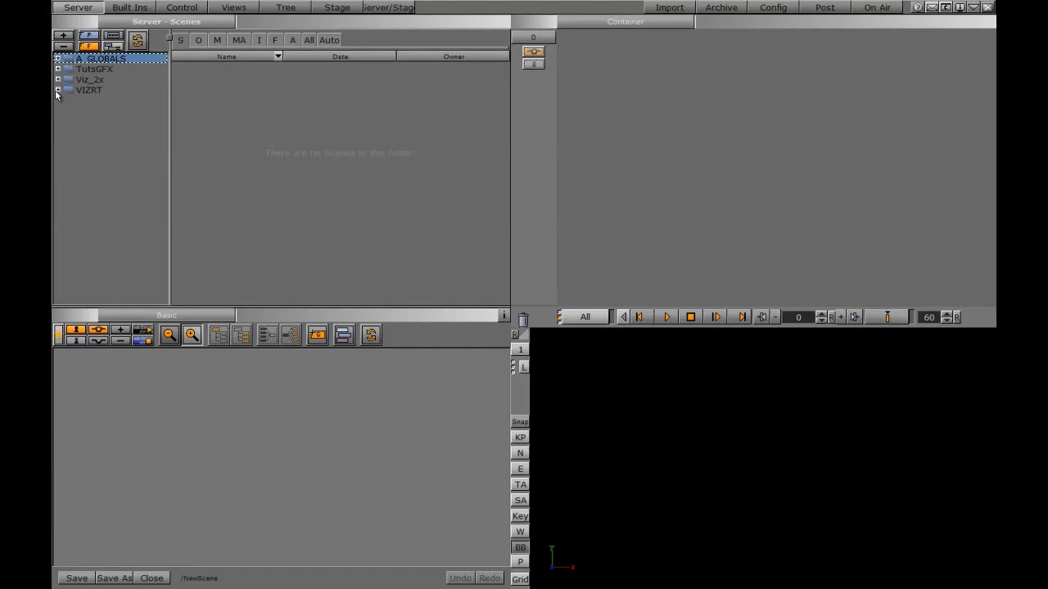
- Load the GLOBE scene from the VIZRT/SCENES folder and play its animation
click(58, 90)
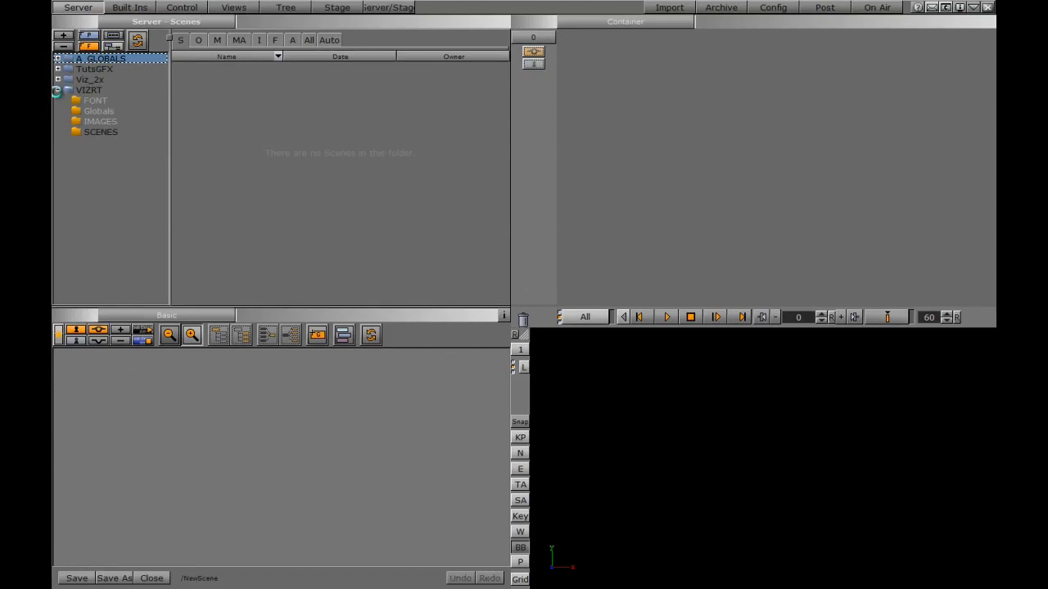
click(101, 133)
double_click(462, 92)
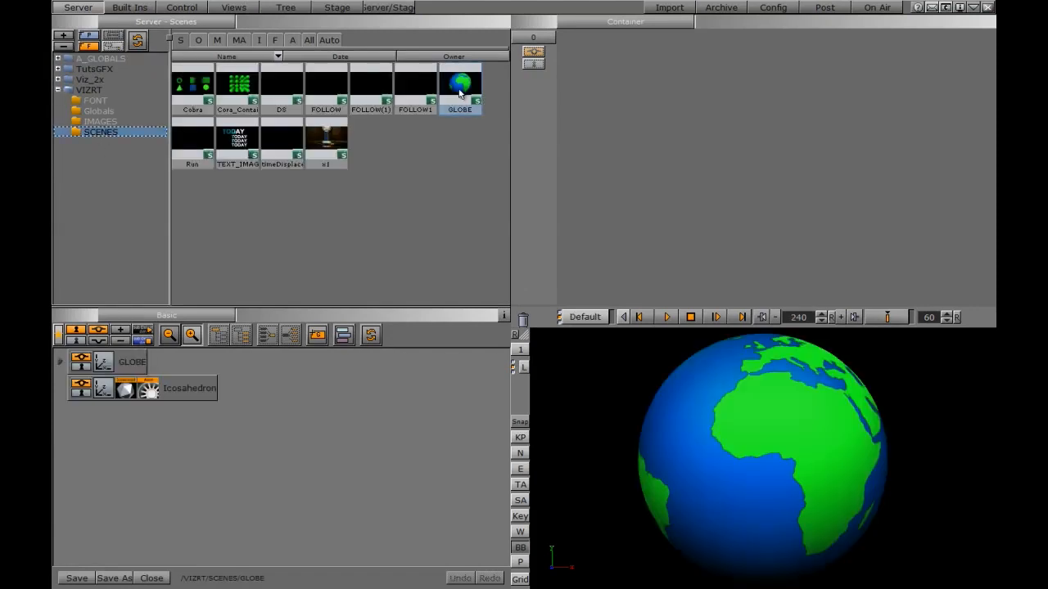
click(58, 90)
click(667, 316)
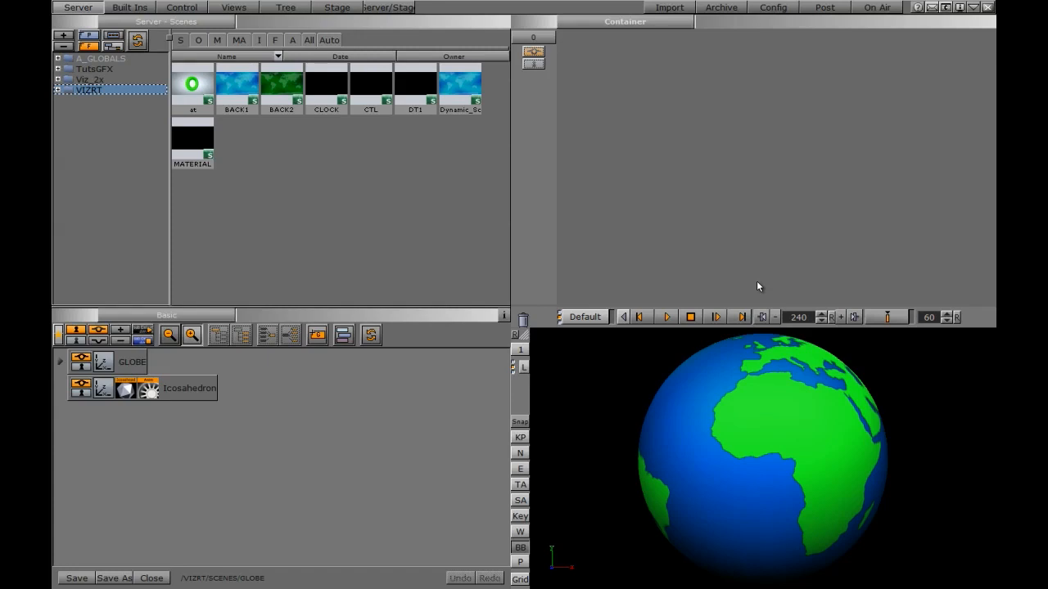
- Go to post rendering and assign the QuicktimeRenderer as the clip plugin for the GLOBE scene
click(825, 11)
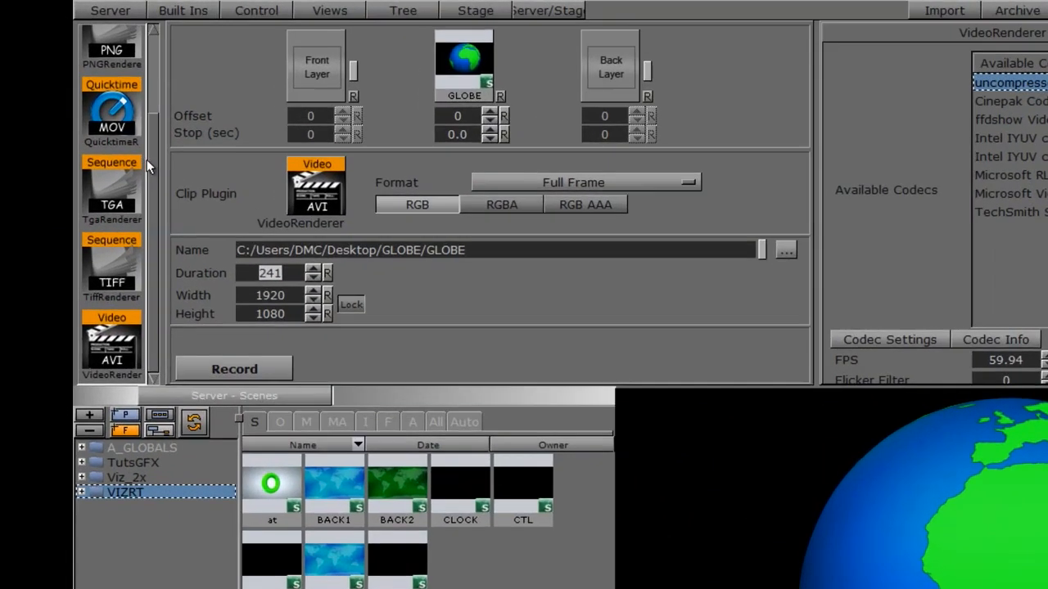
drag(108, 113, 119, 29)
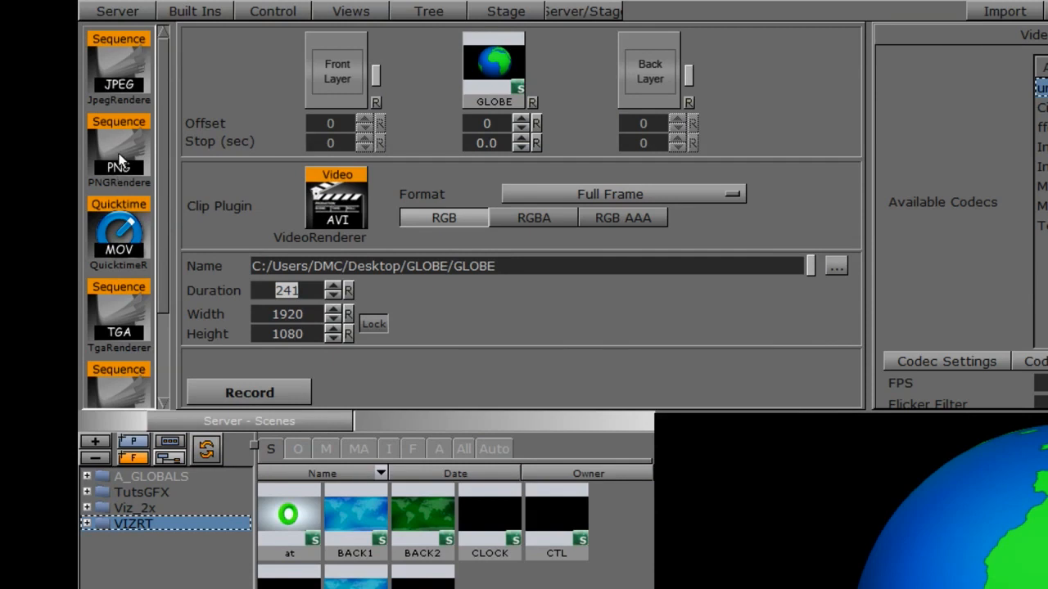
scroll(161, 279, down, 1)
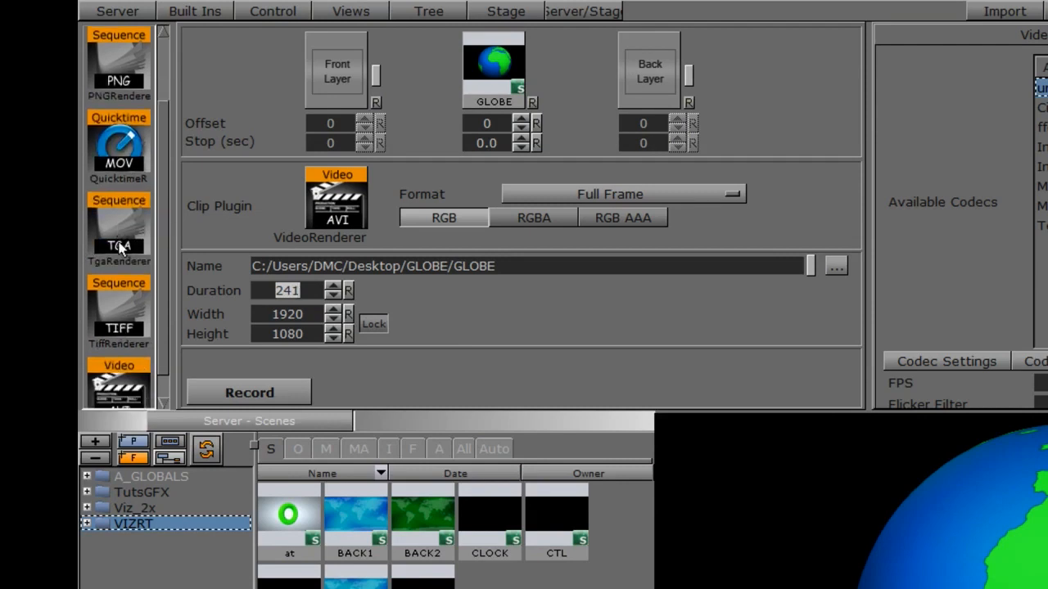
scroll(163, 307, down, 1)
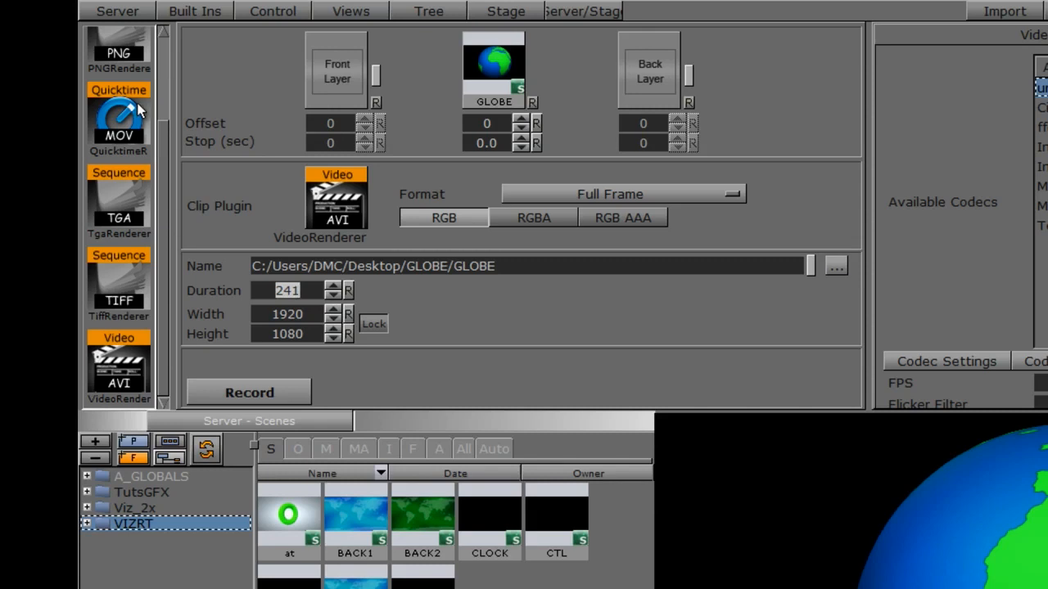
drag(134, 95, 328, 197)
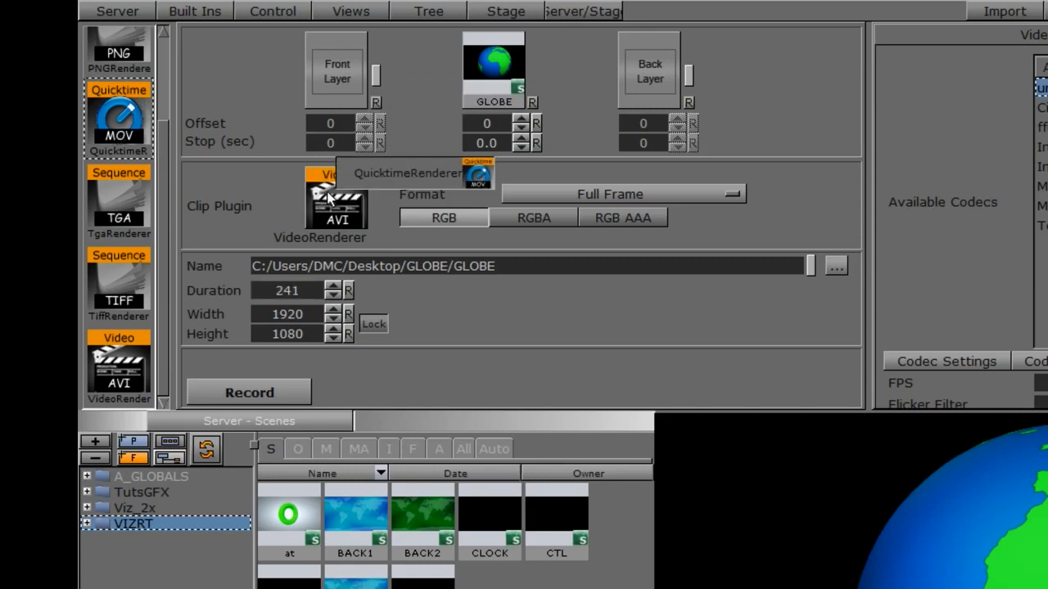
drag(328, 198, 328, 200)
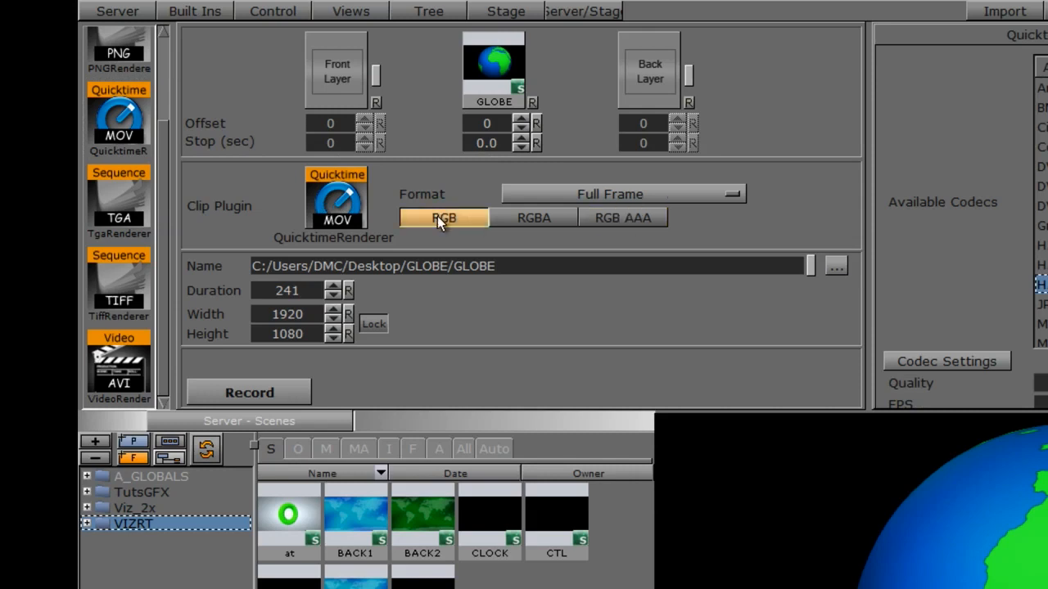
click(525, 218)
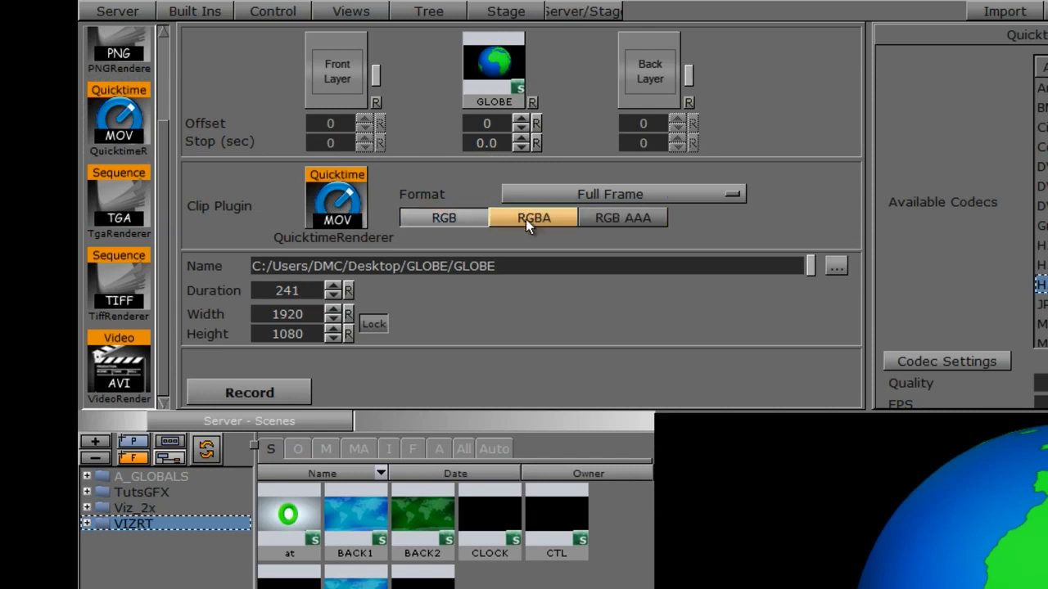
click(599, 218)
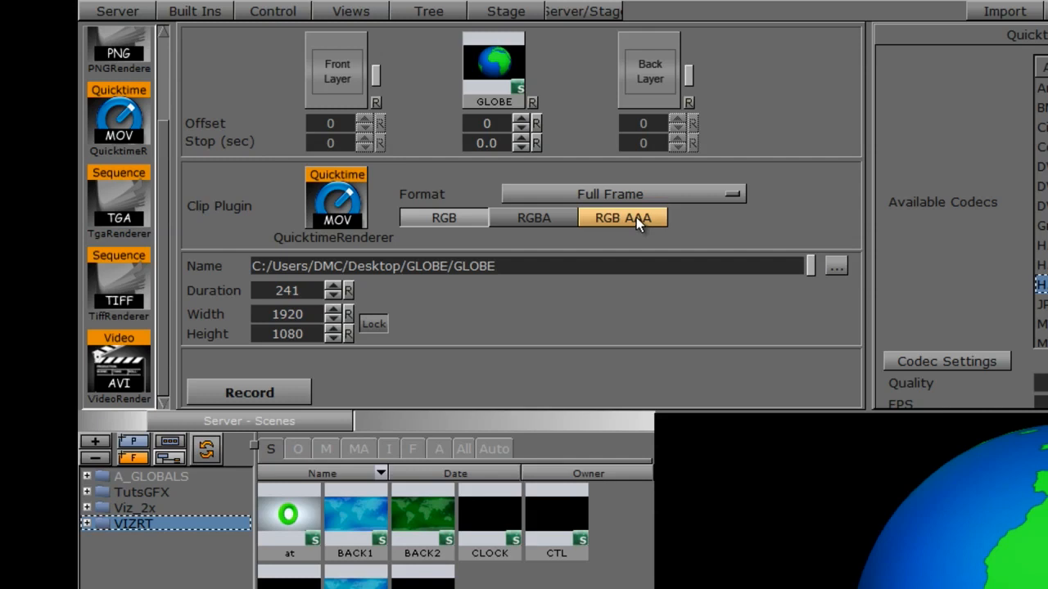
click(519, 221)
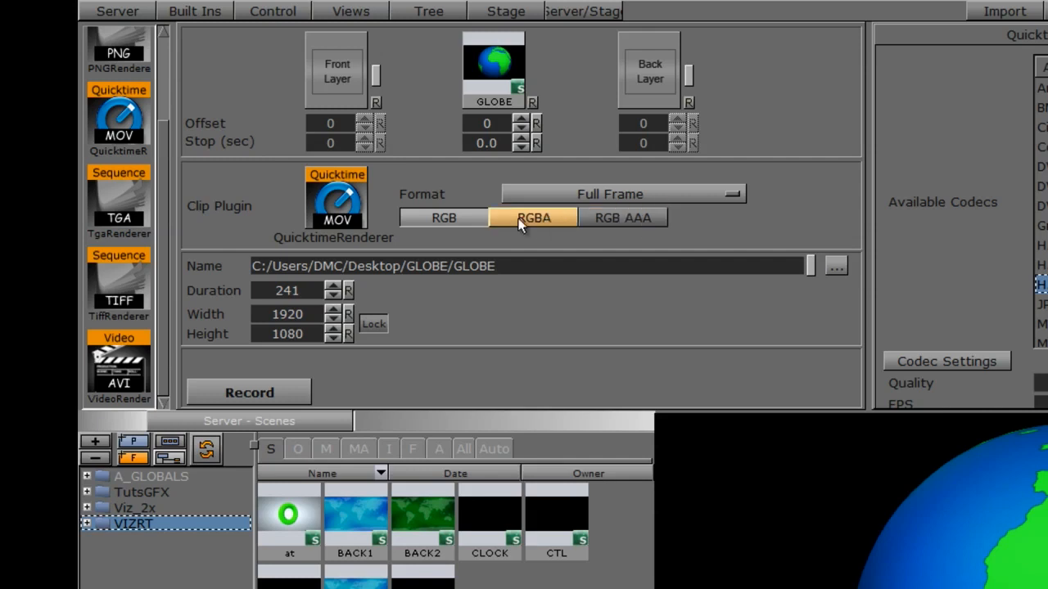
click(634, 219)
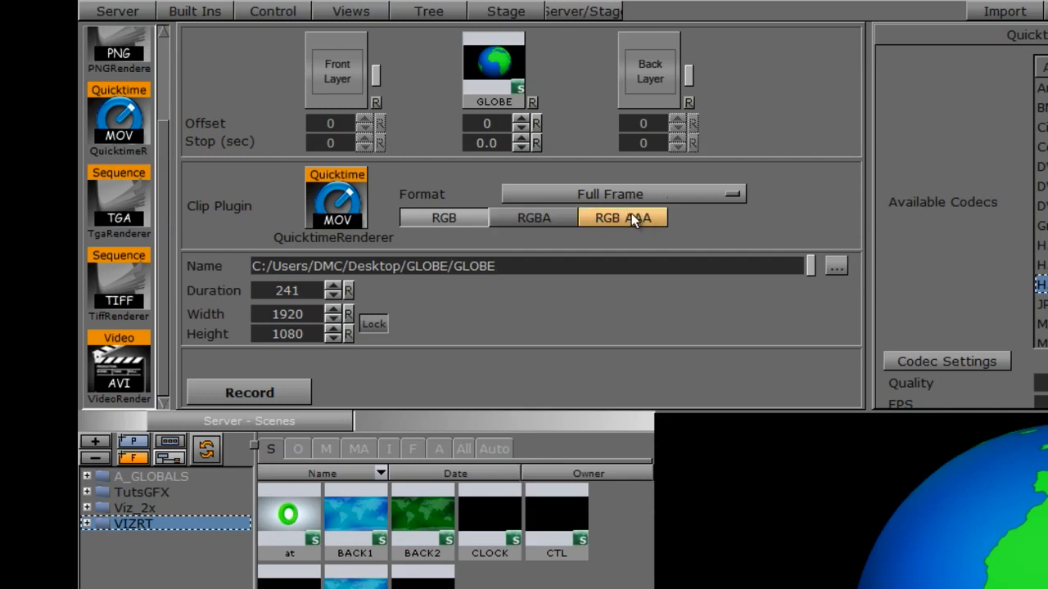
click(631, 217)
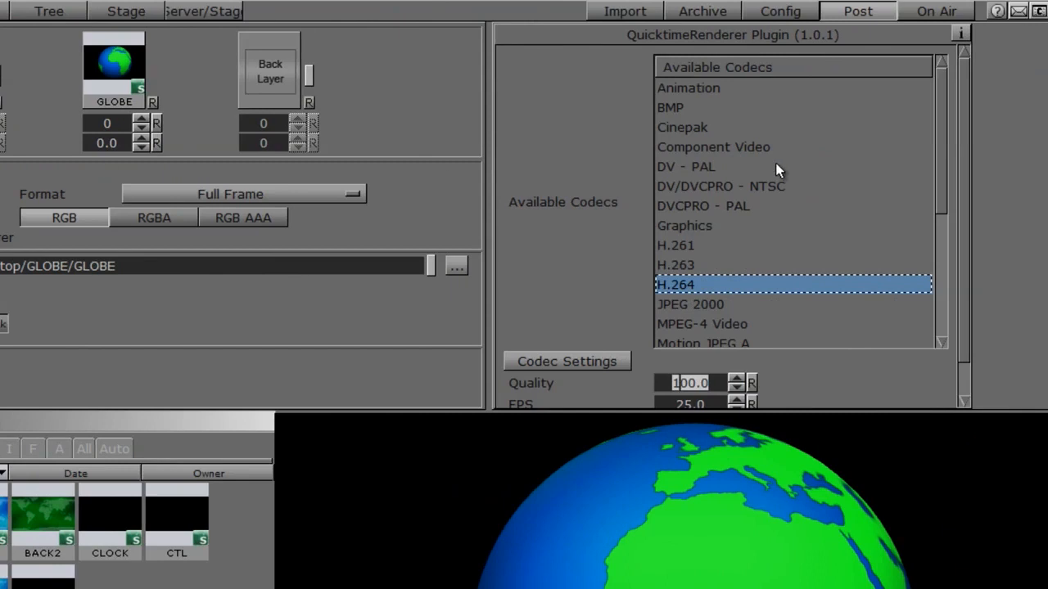
- Choose Animation as the QuicktimeRenderer codec and look through the rest of the available codecs
click(714, 90)
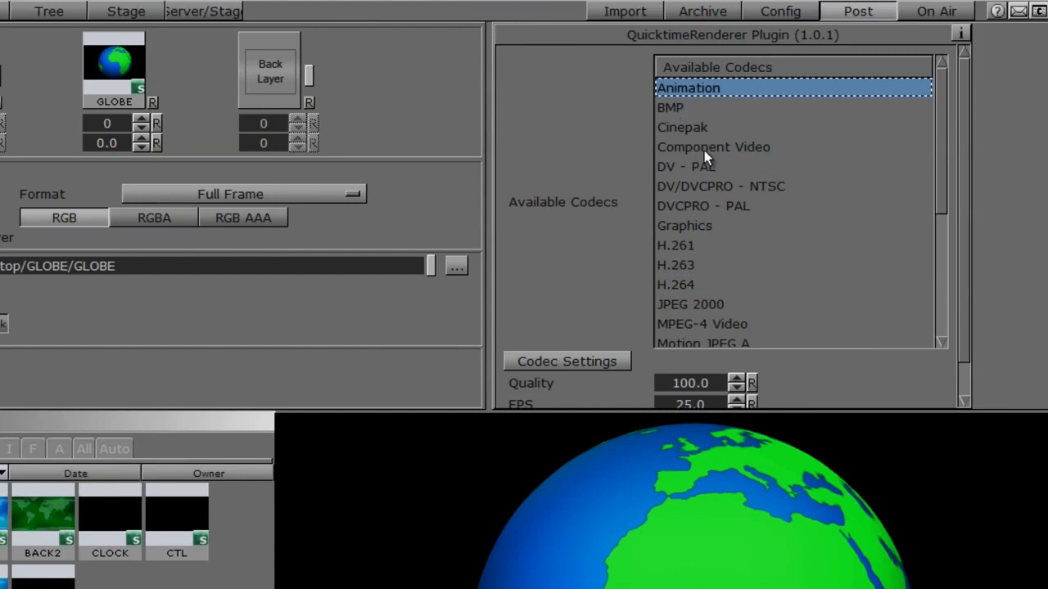
scroll(944, 196, down, 4)
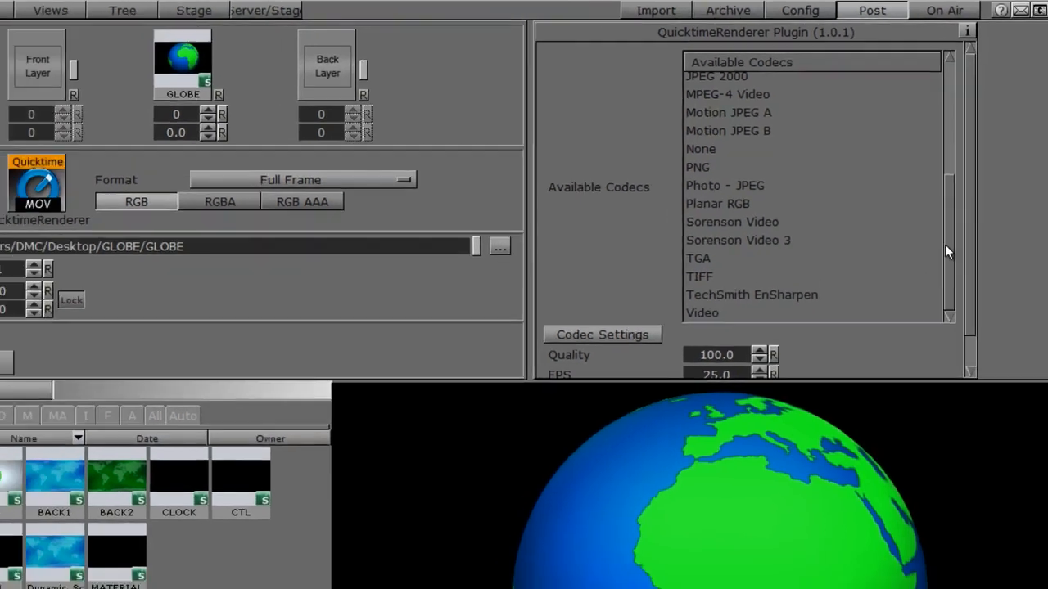
scroll(933, 246, up, 5)
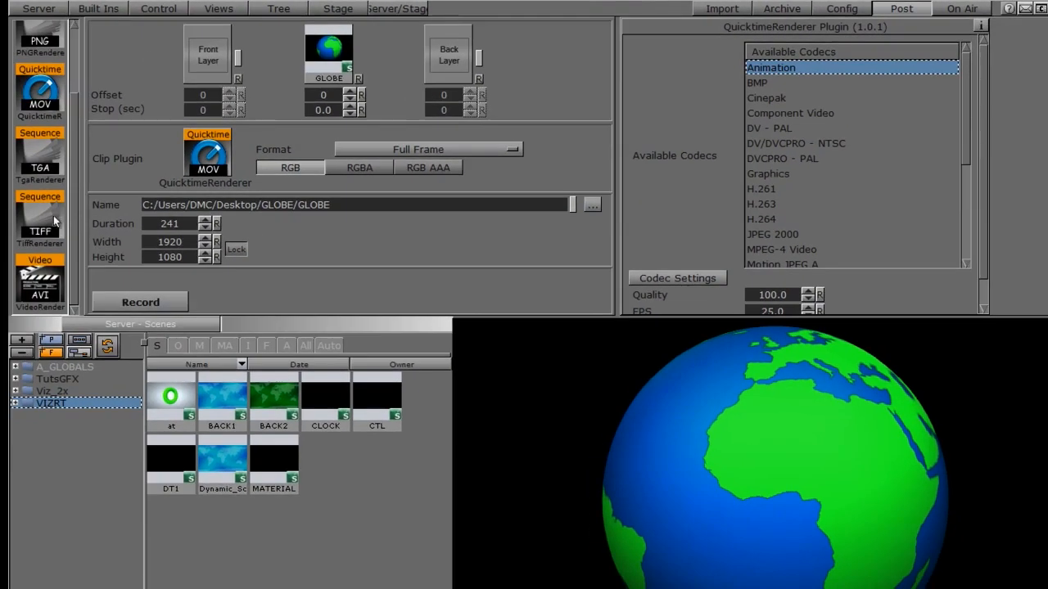
- Replace the clip plugin with the AVI VideoRenderer and set the output clip to a file named 12 on the Desktop
drag(50, 282, 210, 155)
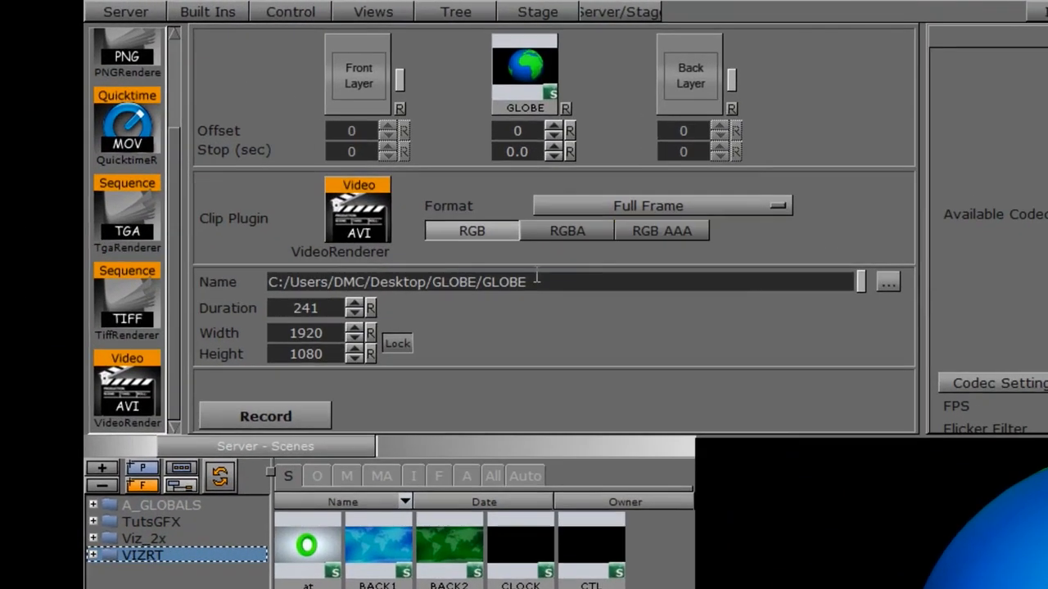
click(888, 283)
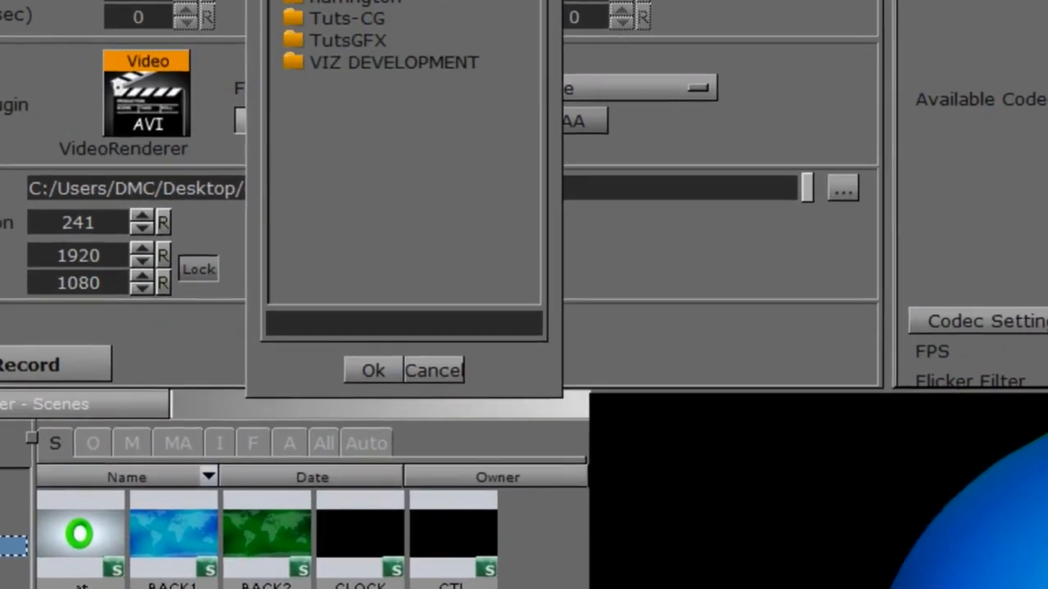
click(282, 319)
text(1)
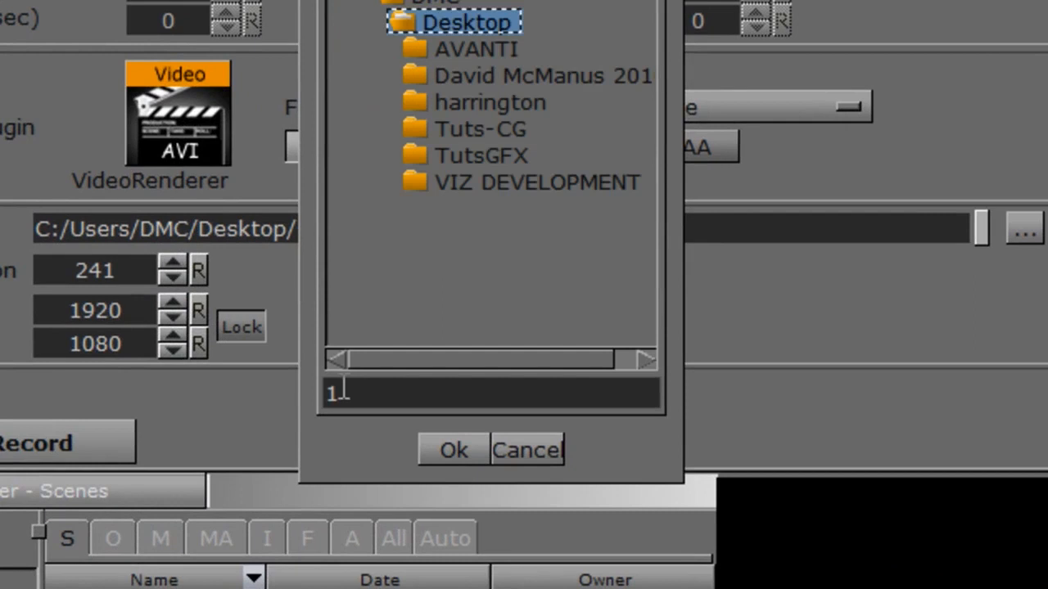
text(2)
key(Return)
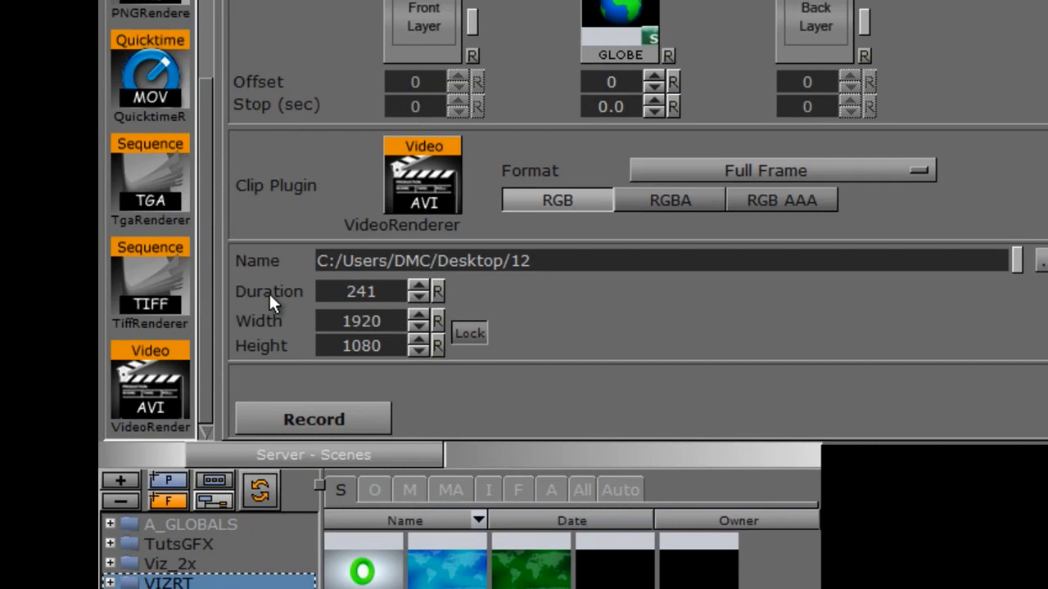
- Set the clip duration to 240 and start recording it
click(419, 300)
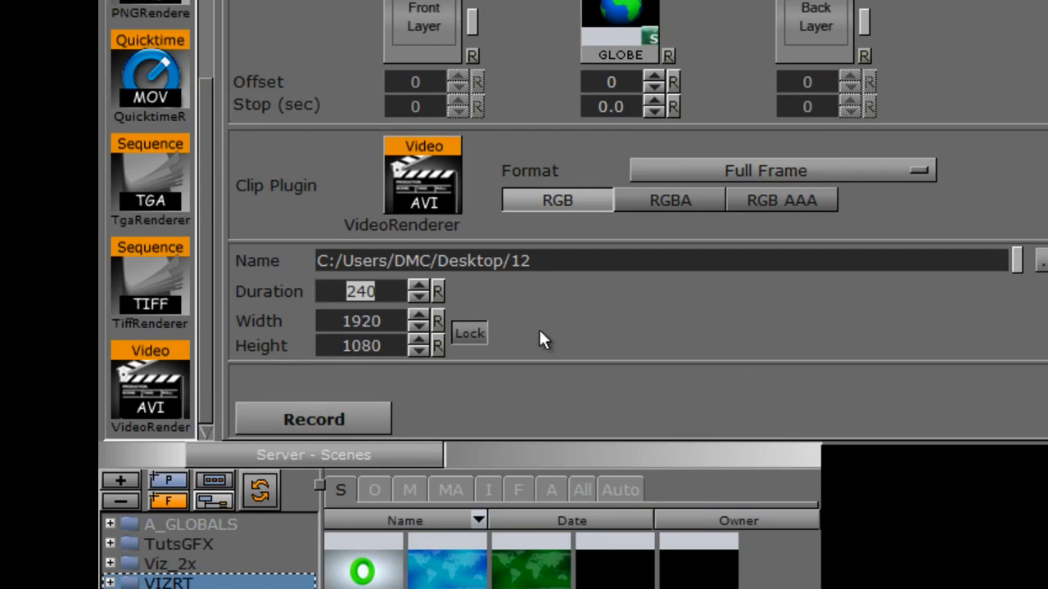
click(294, 416)
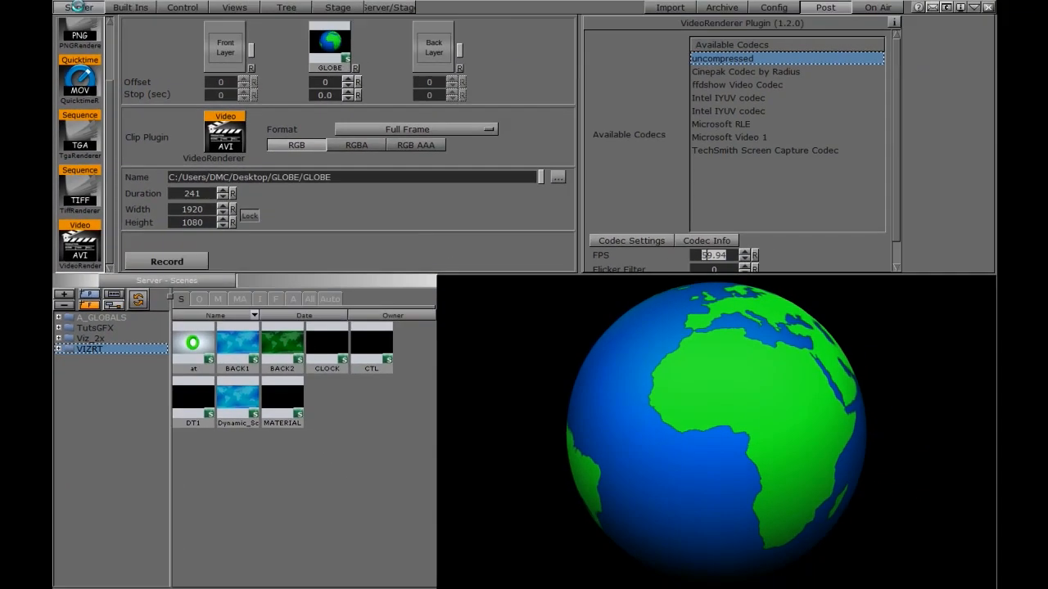
- Group the GLOBE and Icosahedron containers in the scene tree and add the Key function to the new group
click(78, 7)
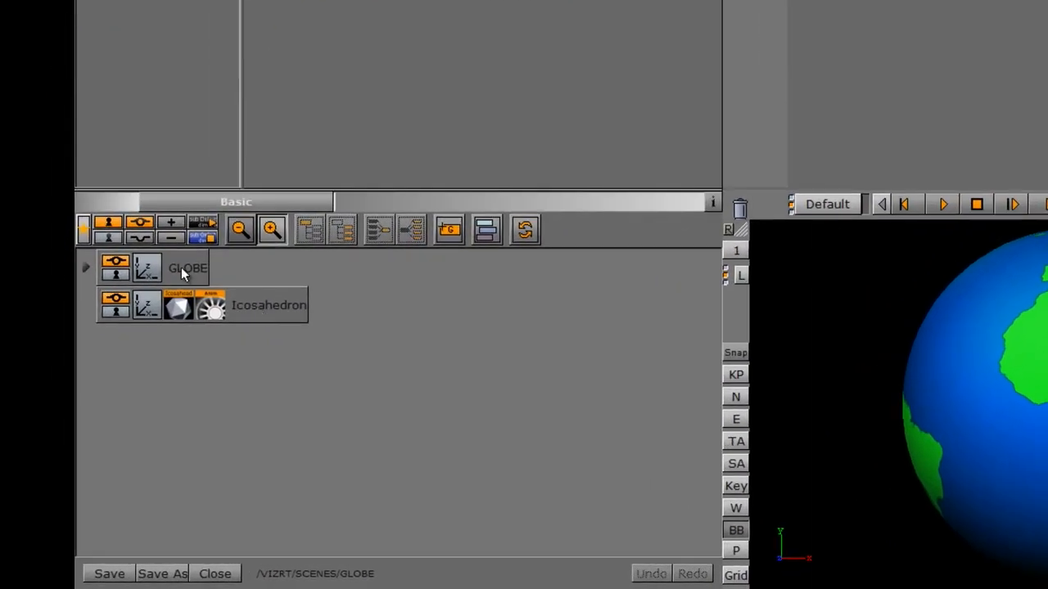
click(180, 270)
ctrl+click(281, 307)
click(305, 229)
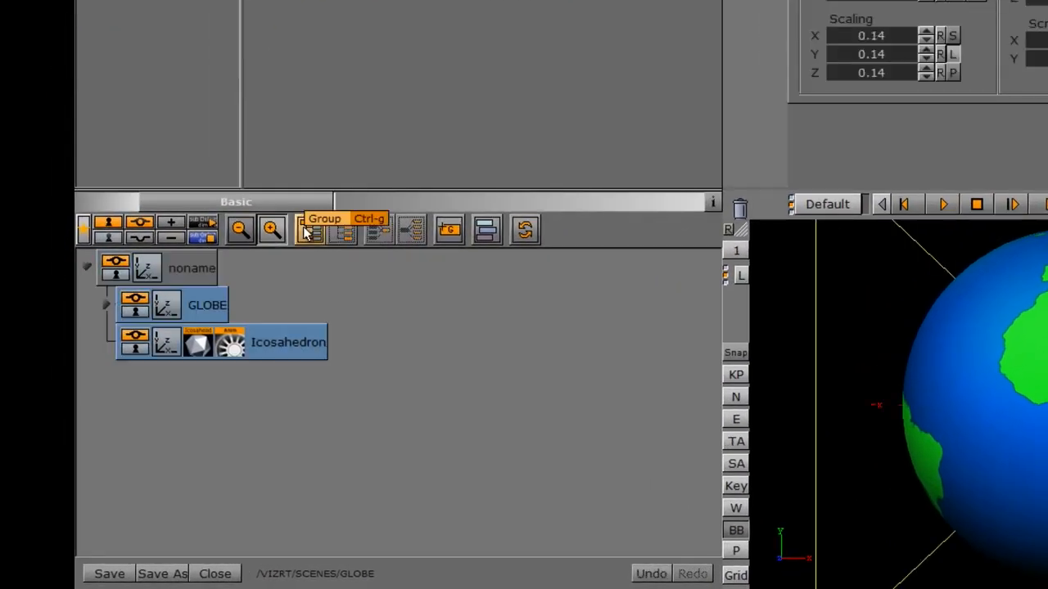
click(175, 264)
drag(206, 274, 178, 336)
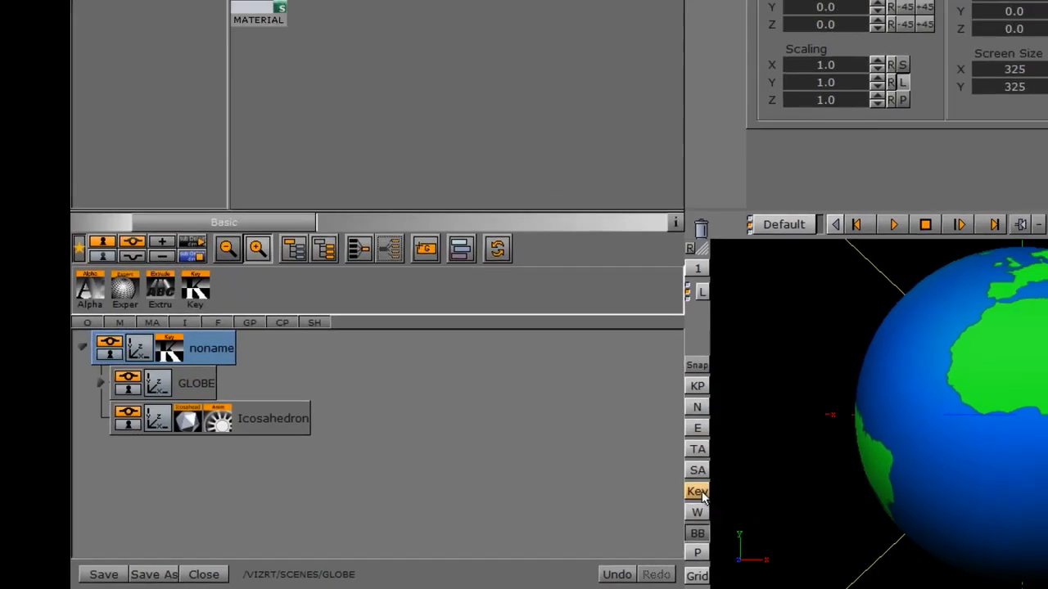
- Check the scene's key signal in the render view, then restore the normal colour display
click(702, 497)
click(702, 497)
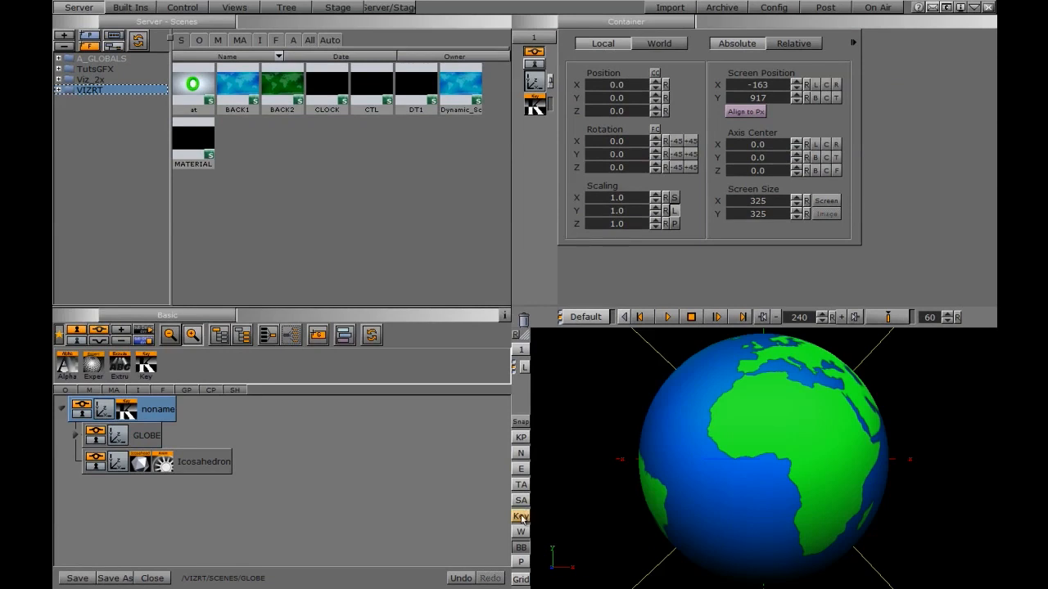
click(521, 516)
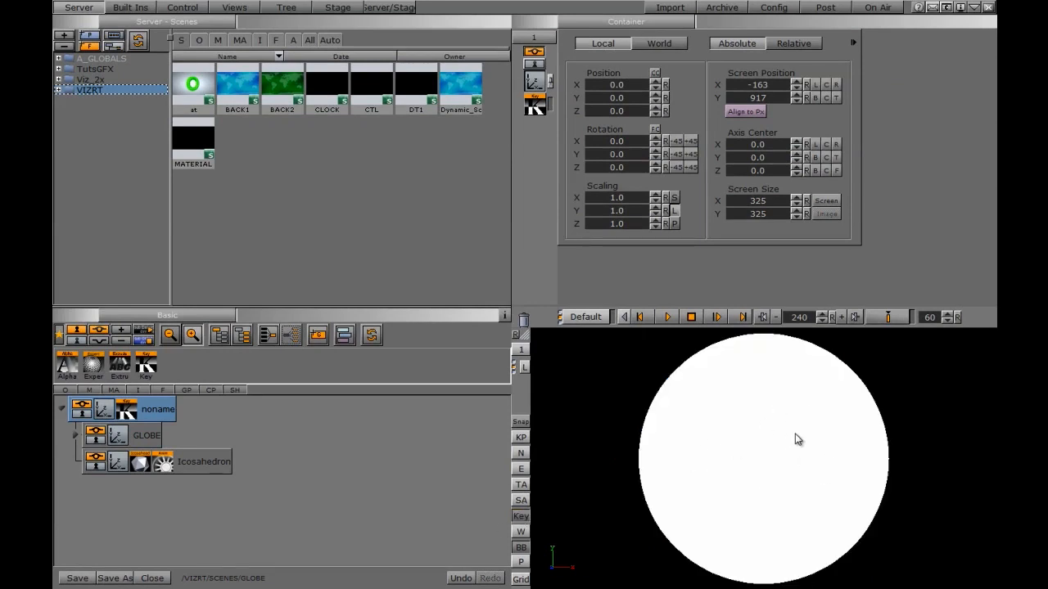
click(521, 516)
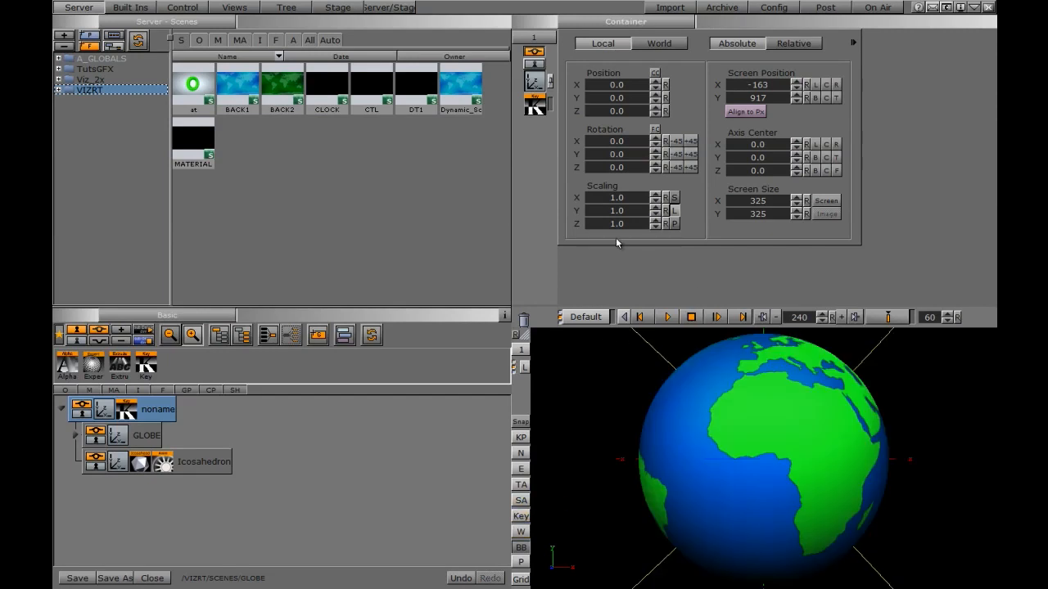
- Return to post rendering and configure the clip for RGBA output with the QuicktimeRenderer plugin and its Animation codec
click(824, 8)
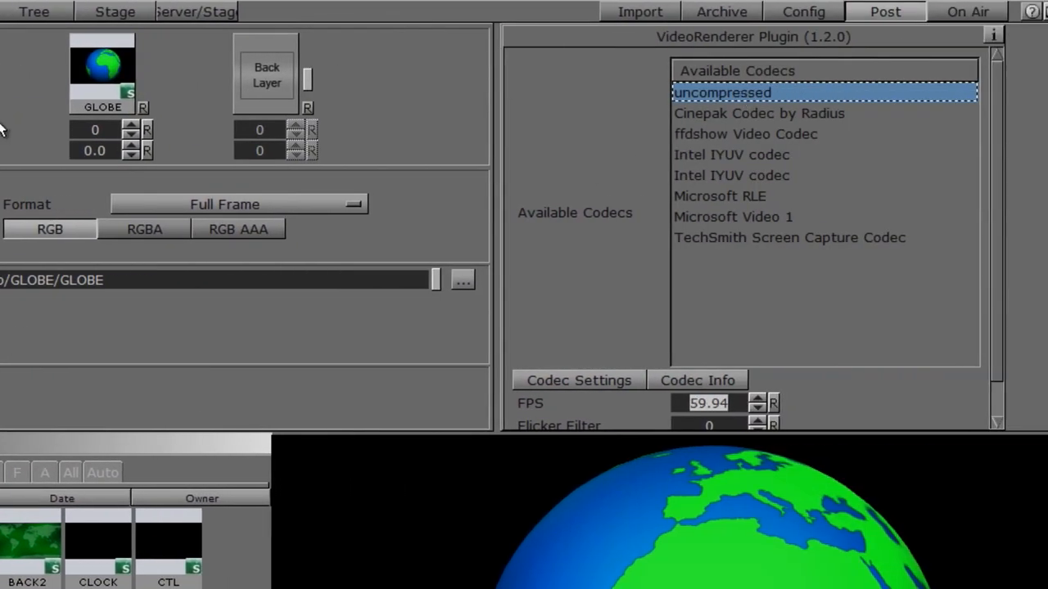
click(123, 229)
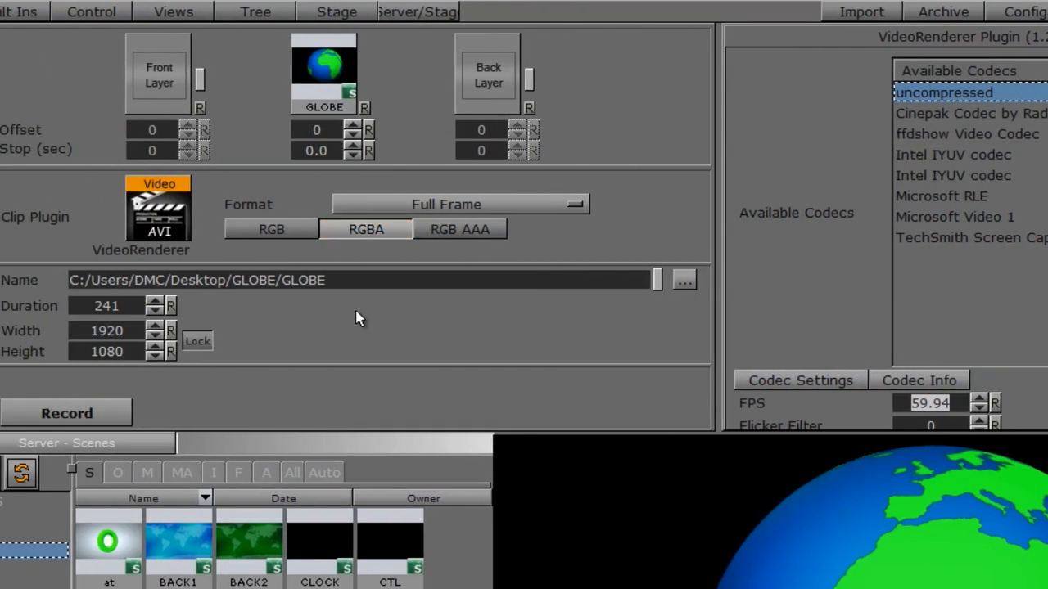
click(683, 280)
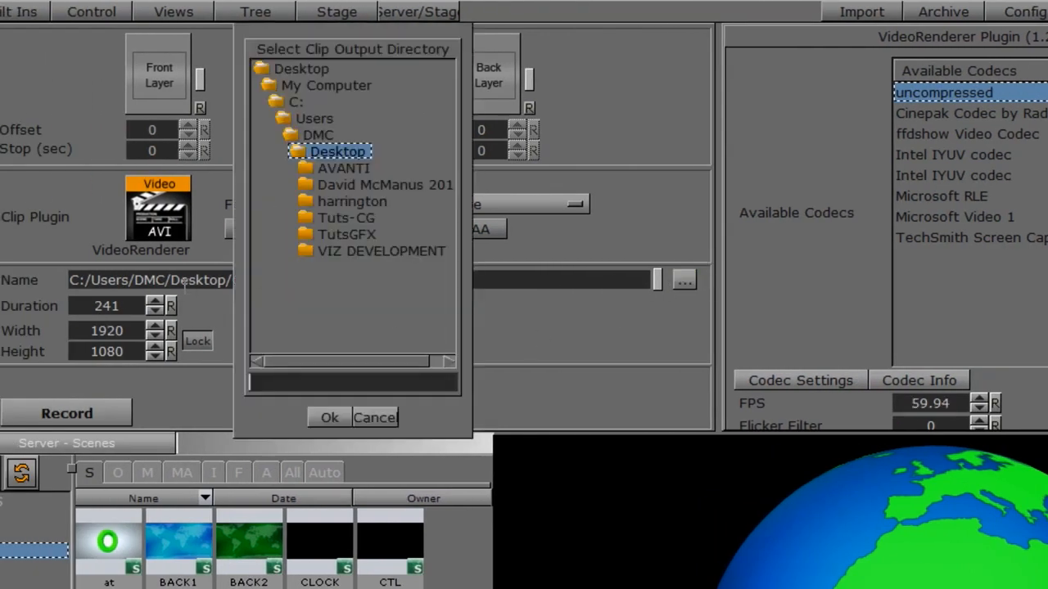
click(374, 417)
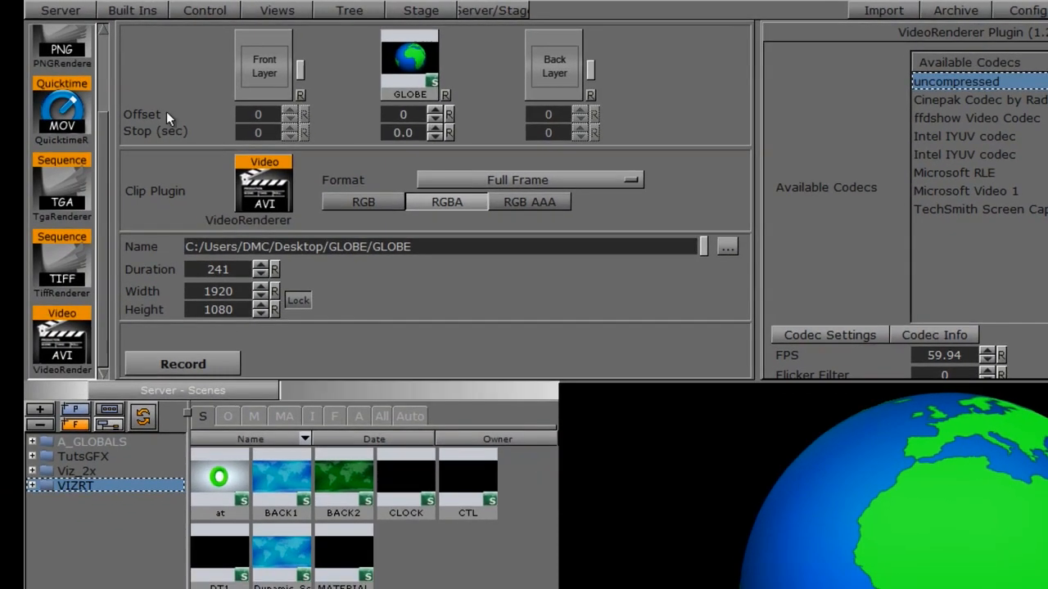
drag(59, 114, 274, 188)
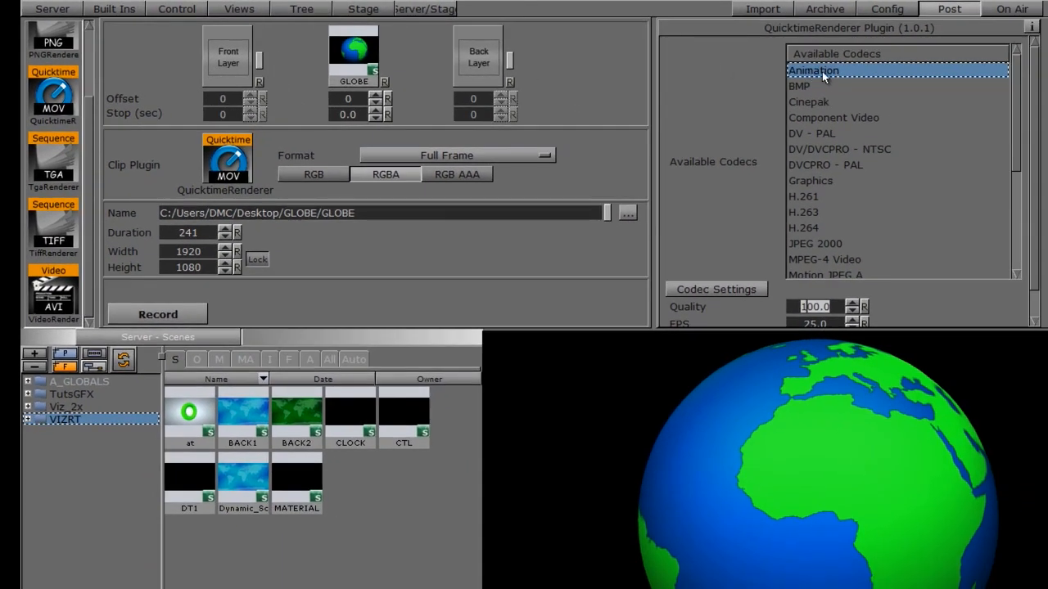
click(382, 177)
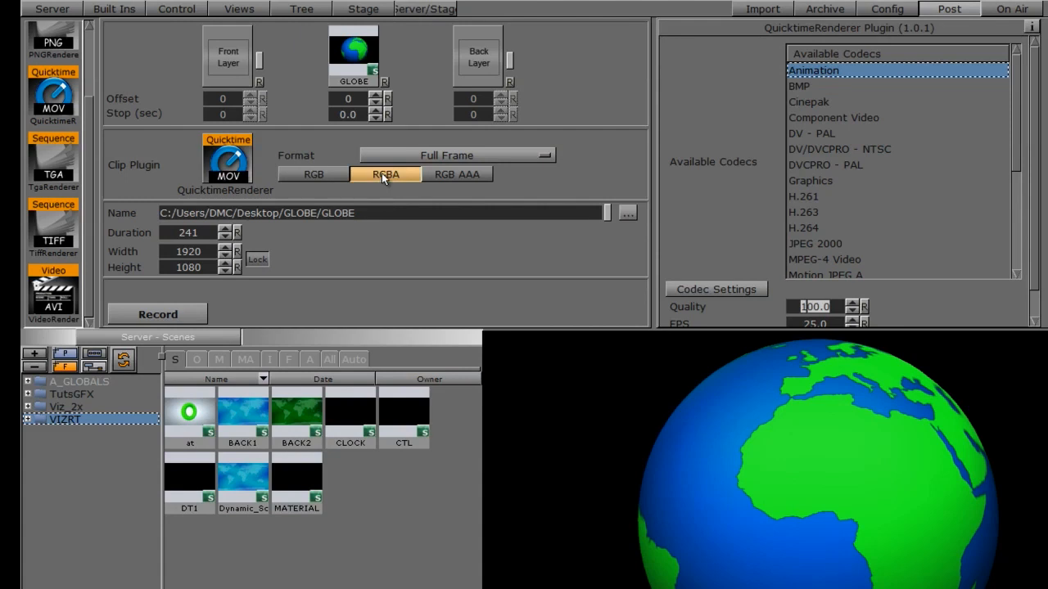